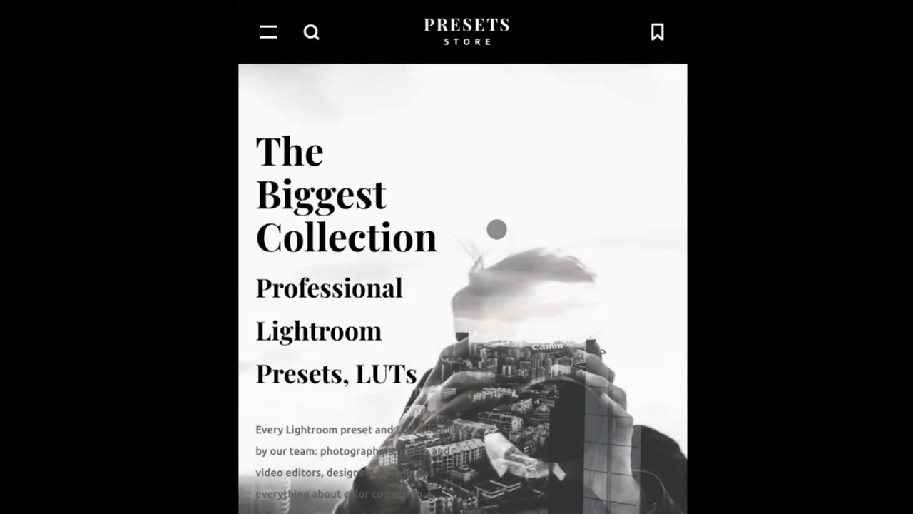
Open the Dark Shades LUT tutorial page from the Presets Store Tutorials section.
left_click(271, 33)
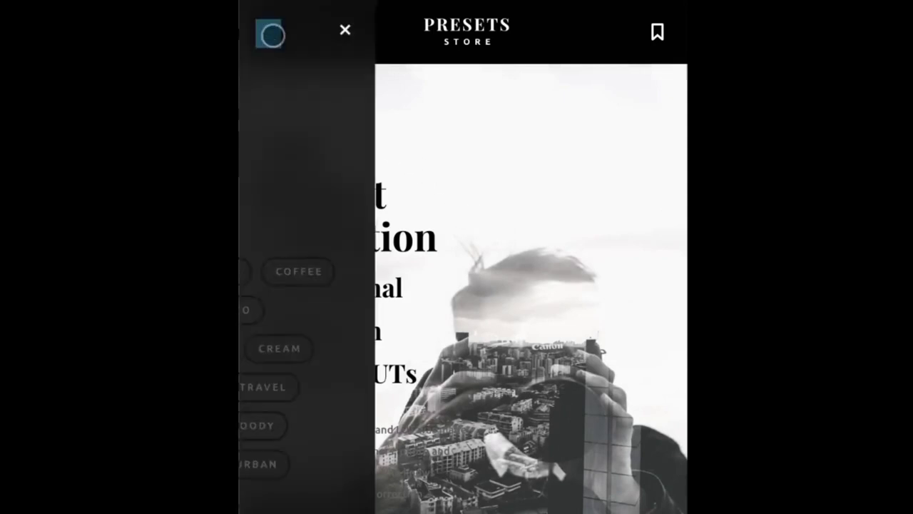
left_click(287, 157)
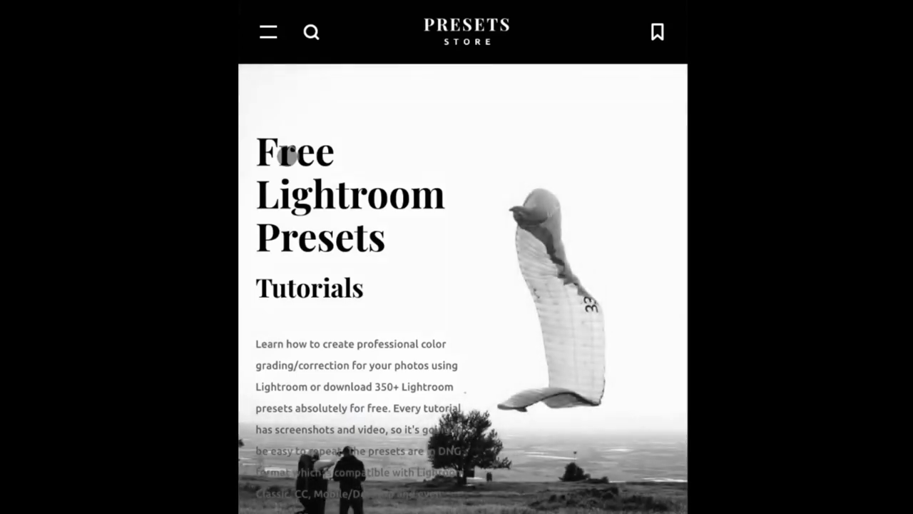
scroll(287, 157, "down", 5)
scroll(286, 157, "down", 3)
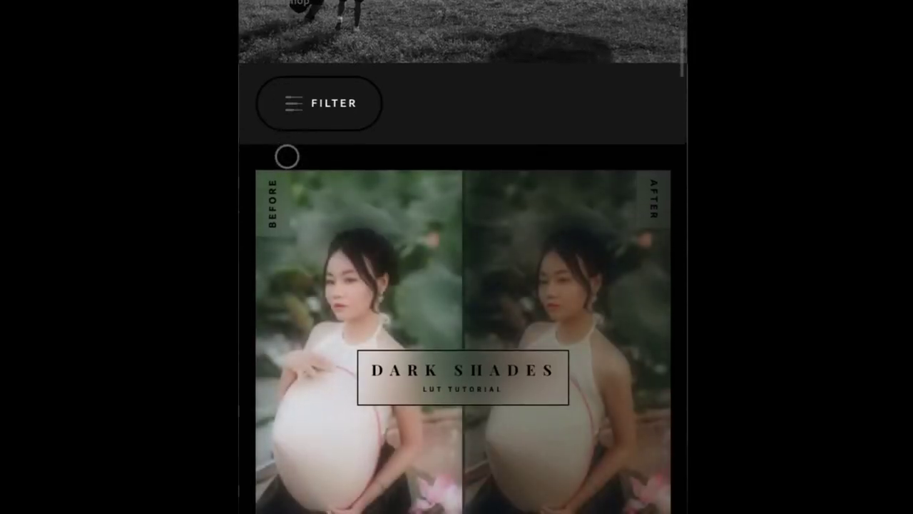
scroll(286, 156, "down", 1)
scroll(287, 157, "down", 1)
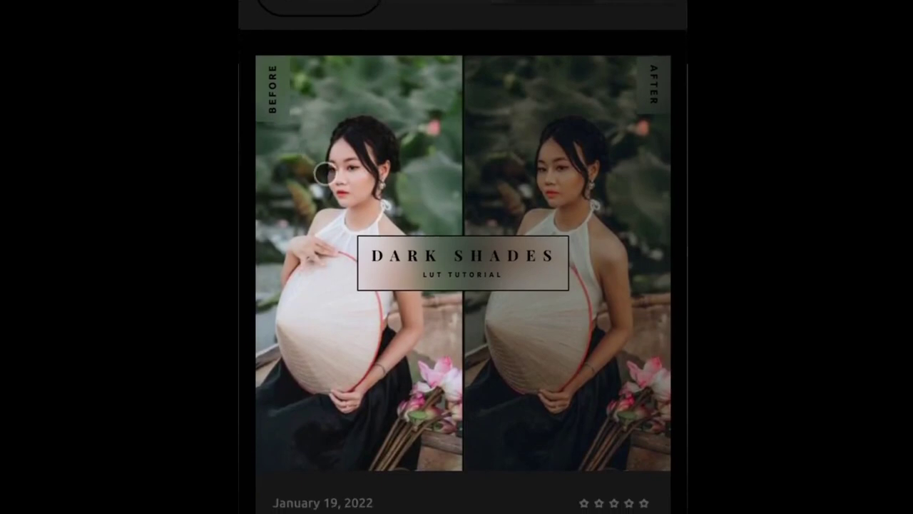
left_click(325, 173)
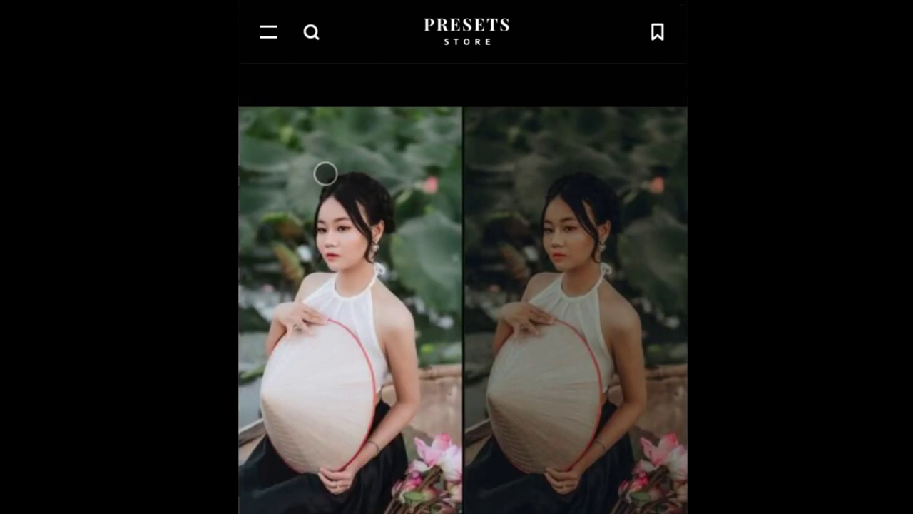
Request the Dark Shades LUT download from the bottom of the tutorial page.
scroll(324, 172, "down", 7)
scroll(324, 173, "down", 3)
scroll(324, 172, "down", 2)
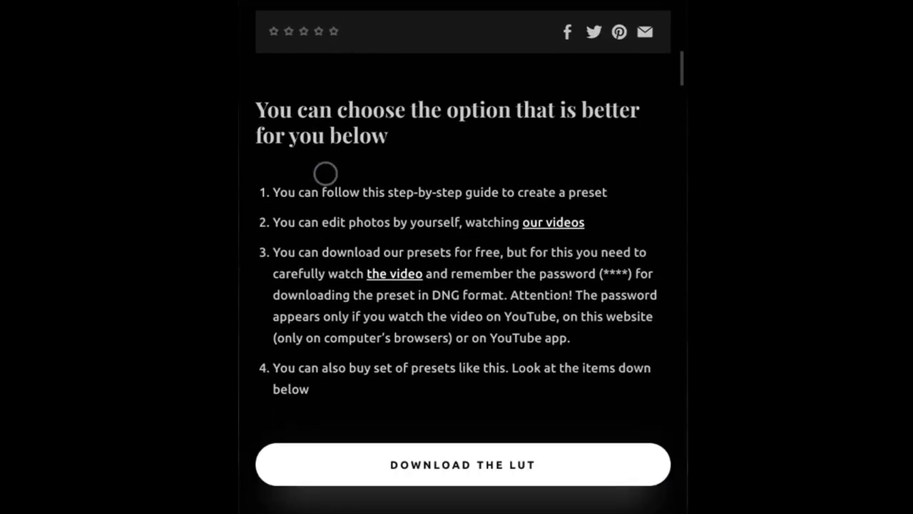
scroll(325, 173, "down", 3)
scroll(326, 173, "down", 2)
left_click(338, 227)
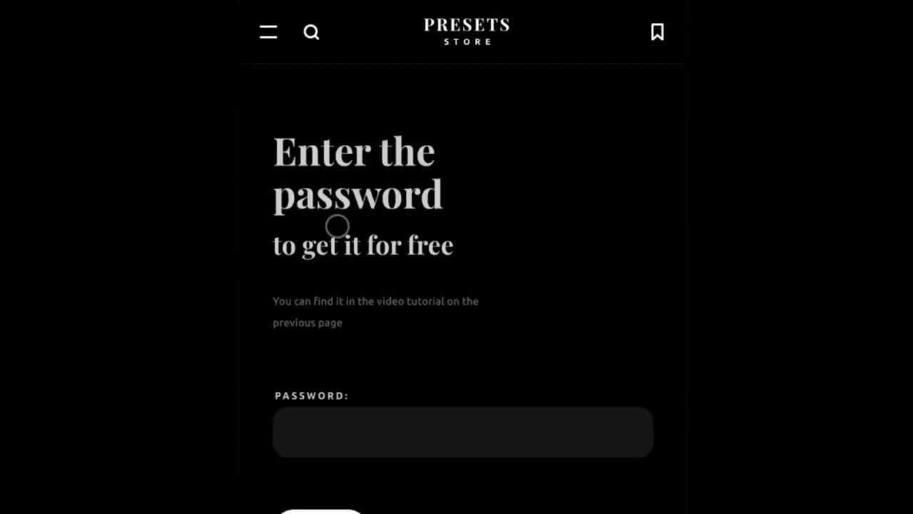
Unlock the free Dark Shades LUT with the tutorial password and download the file.
scroll(338, 226, "down", 2)
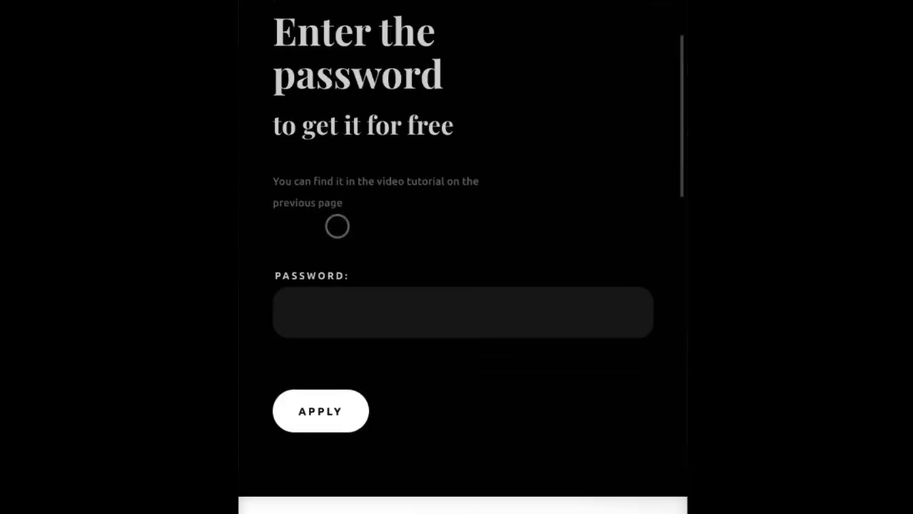
scroll(336, 225, "down", 1)
scroll(336, 224, "up", 1)
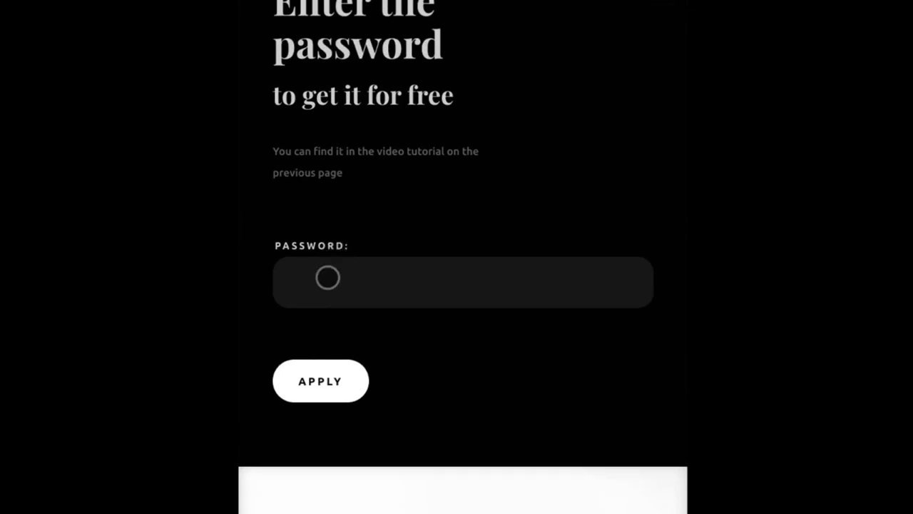
left_click(328, 278)
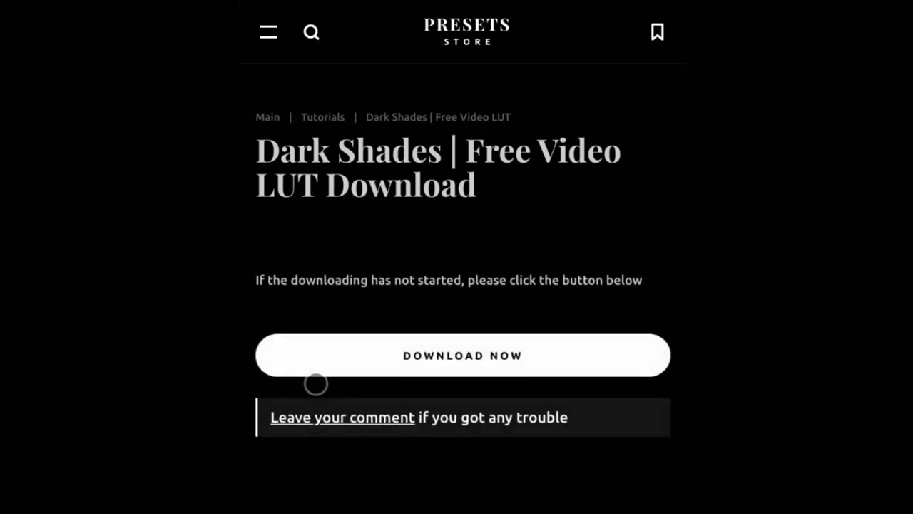
left_click(322, 353)
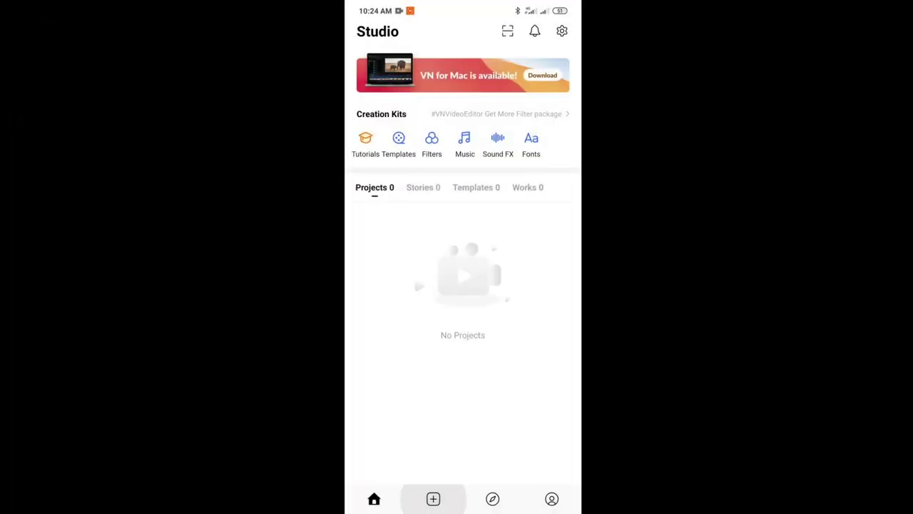
left_click(433, 499)
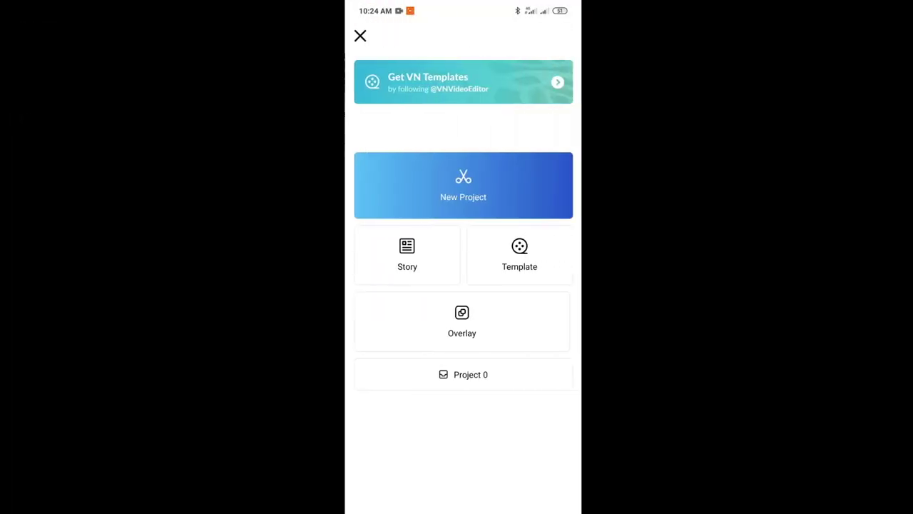
Create a new project with the 00:11 street, 00:28 woman-in-red and 00:08 videos.
left_click(462, 184)
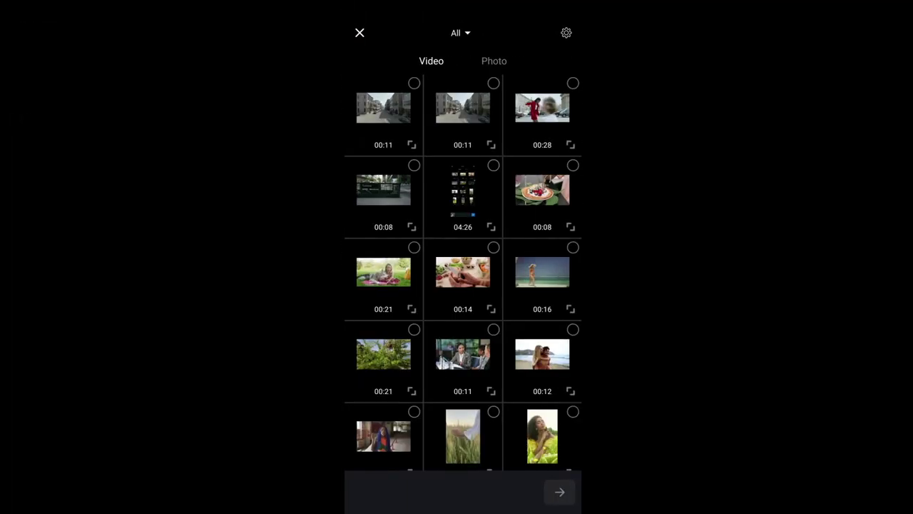
left_click(383, 107)
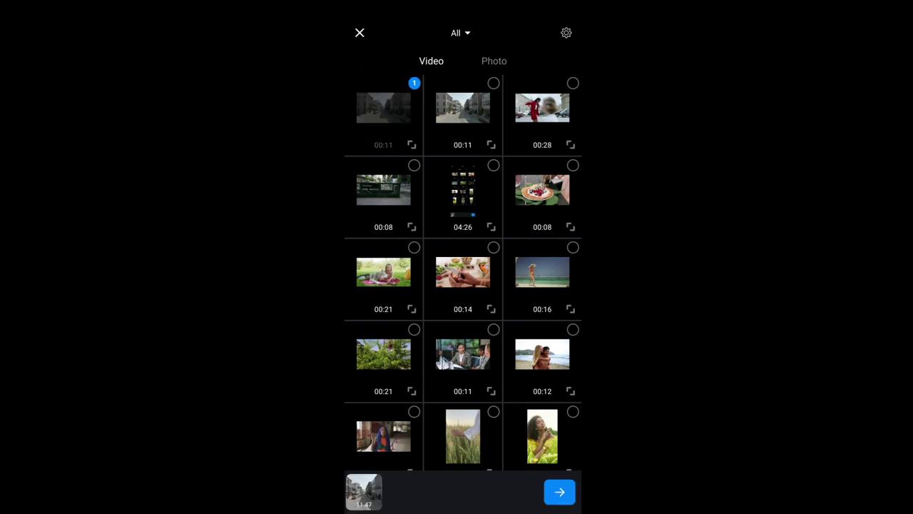
left_click(542, 107)
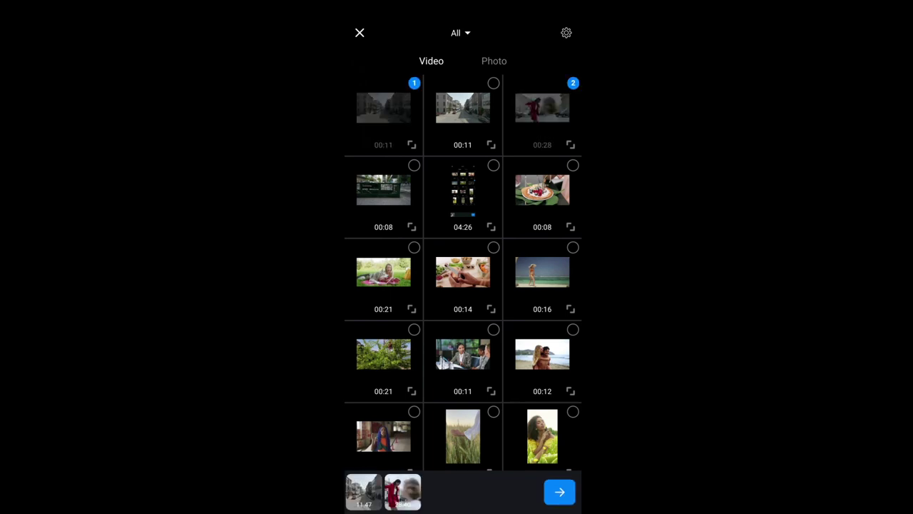
left_click(383, 189)
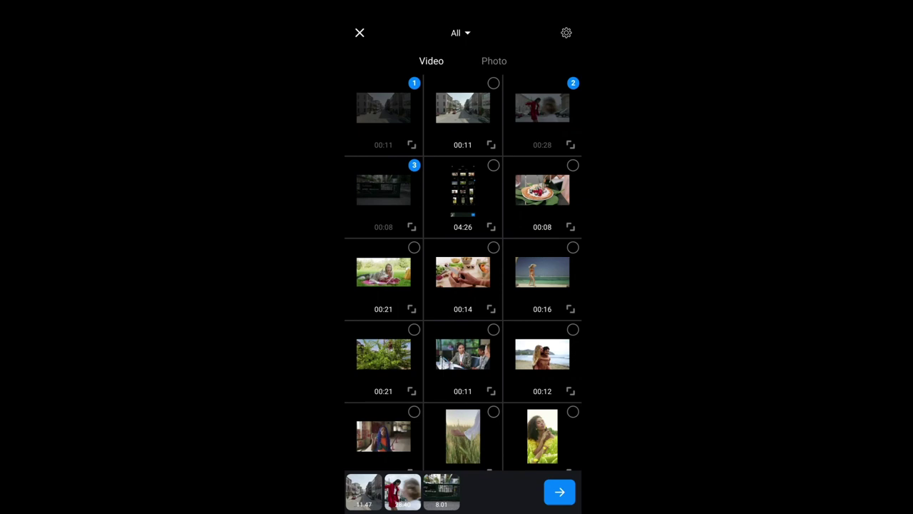
left_click(559, 491)
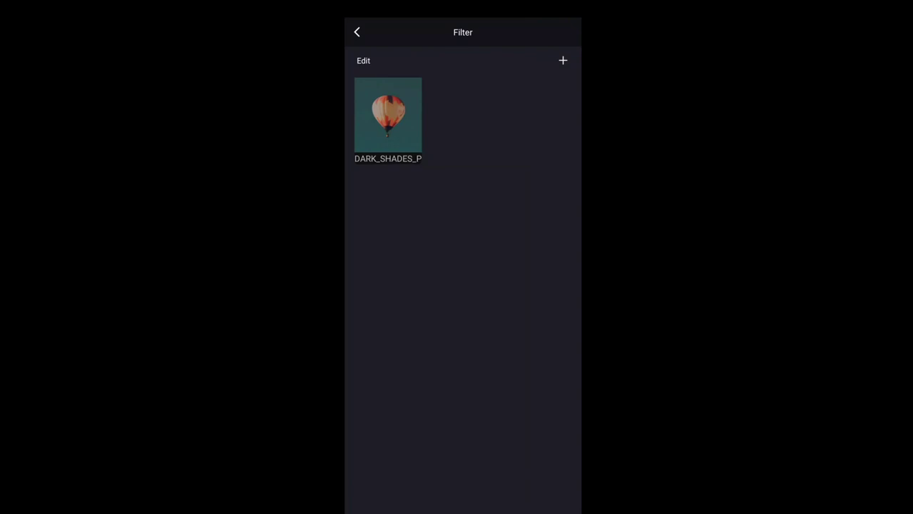
Apply the Dark Shades filter to the street clip at intensity 53.
left_click(356, 32)
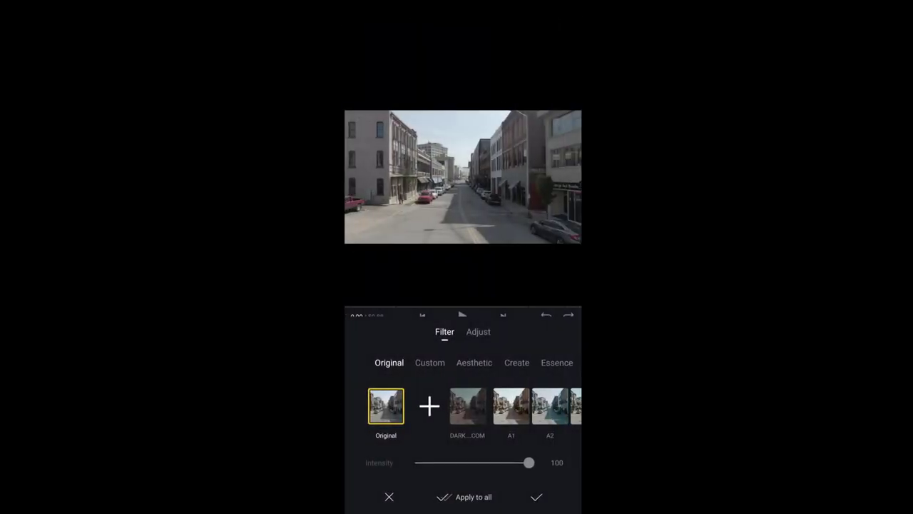
left_click(468, 406)
mouse_move(529, 462)
left_mouse_down()
mouse_move(477, 463)
mouse_move(507, 462)
left_mouse_up()
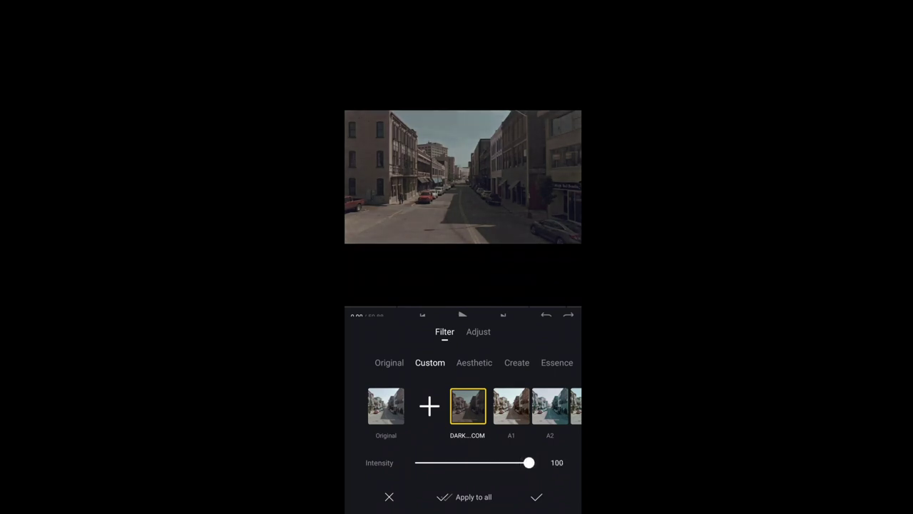
Tune the street clip's exposure, contrast, brightness, saturation, vibrance and a cooler temperature.
left_click(478, 331)
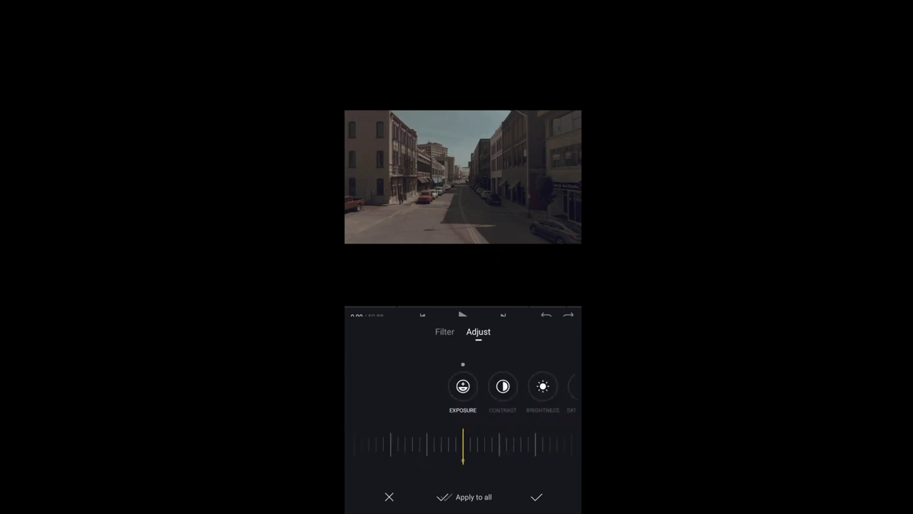
mouse_move(463, 446)
left_mouse_down()
mouse_move(511, 445)
mouse_move(453, 446)
mouse_move(480, 445)
left_mouse_up()
left_click(503, 386)
left_click(503, 386)
left_click(503, 386)
left_click(503, 386)
left_click(503, 386)
left_click_drag(463, 446, 494, 446)
left_click(503, 386)
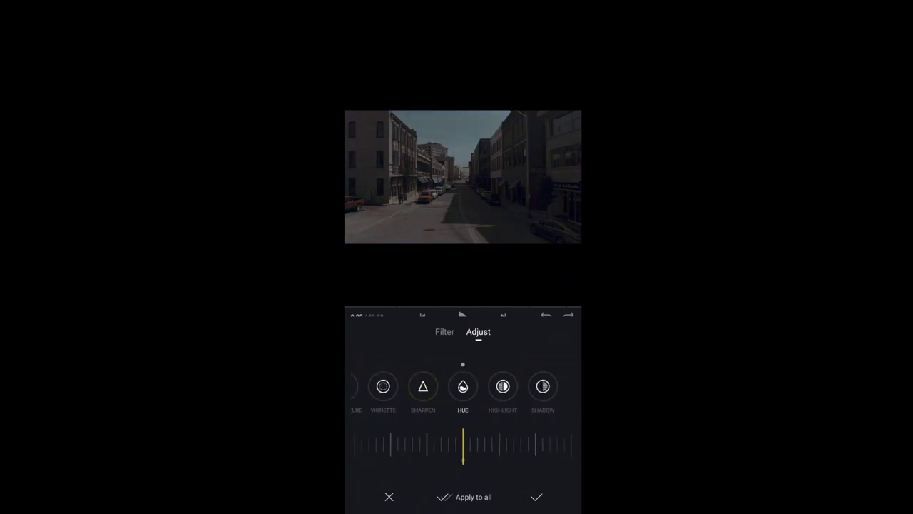
left_click(536, 497)
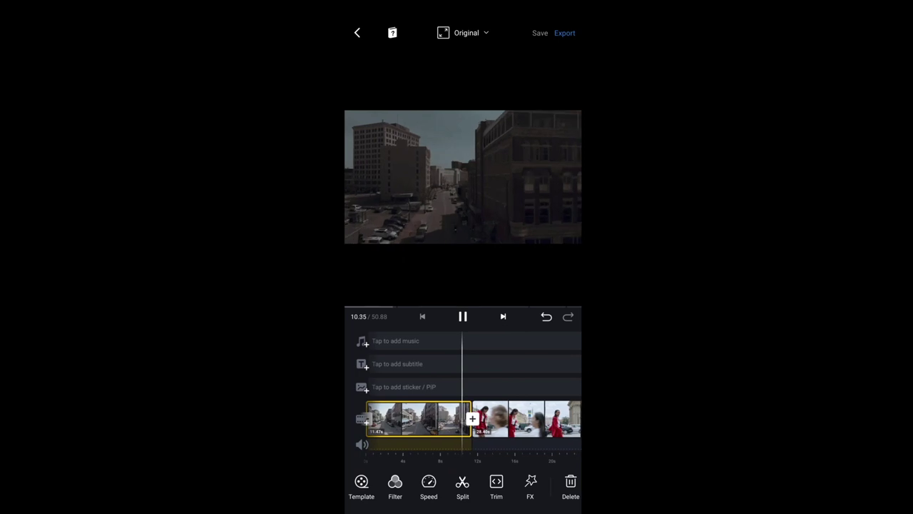
Give the woman-in-red clip the Dark Shades filter at intensity 13 and adjust its exposure.
left_click(462, 316)
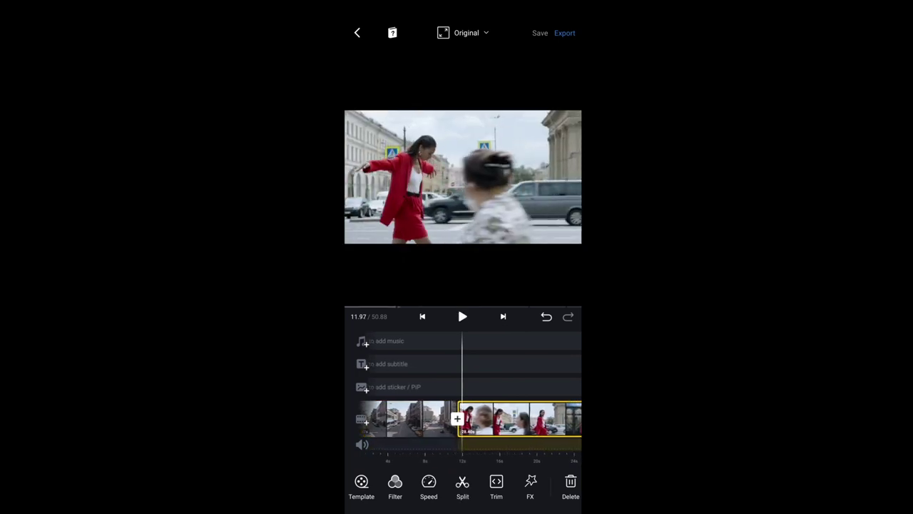
left_click(395, 485)
left_click(468, 405)
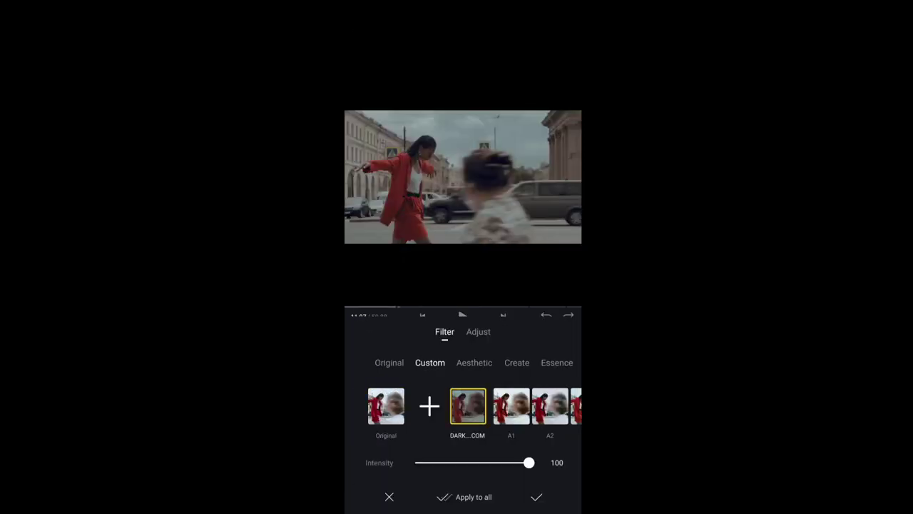
mouse_move(529, 462)
left_mouse_down()
mouse_move(430, 462)
mouse_move(529, 462)
left_mouse_up()
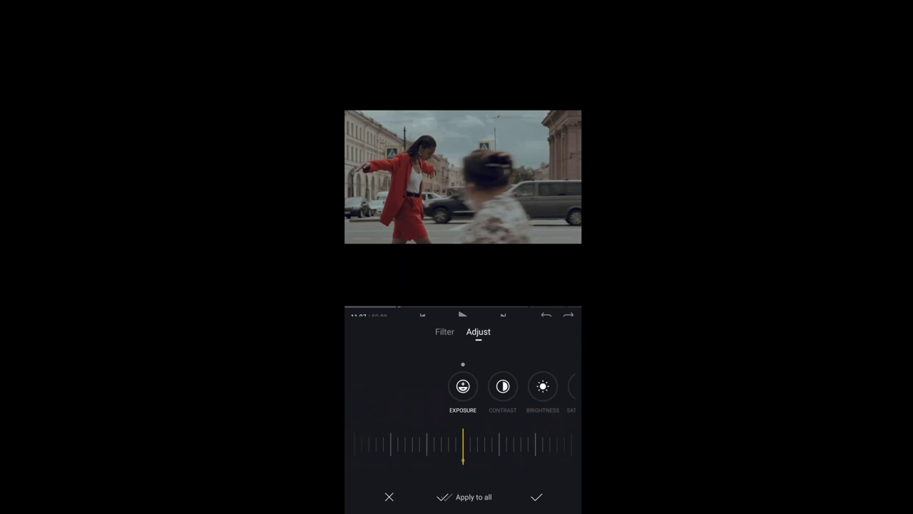
left_click_drag(498, 460, 519, 460)
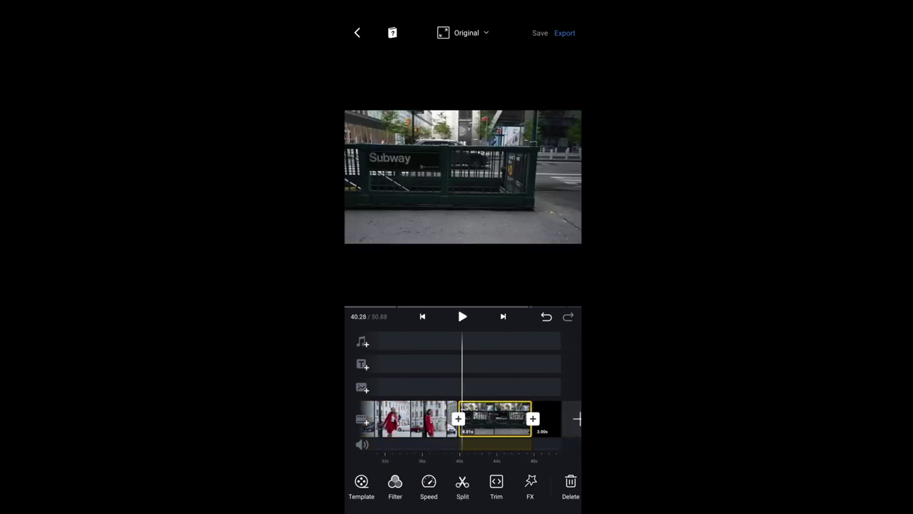
Apply the Dark Shades filter to the Subway clip at intensity 36.
left_click(395, 487)
left_click(467, 405)
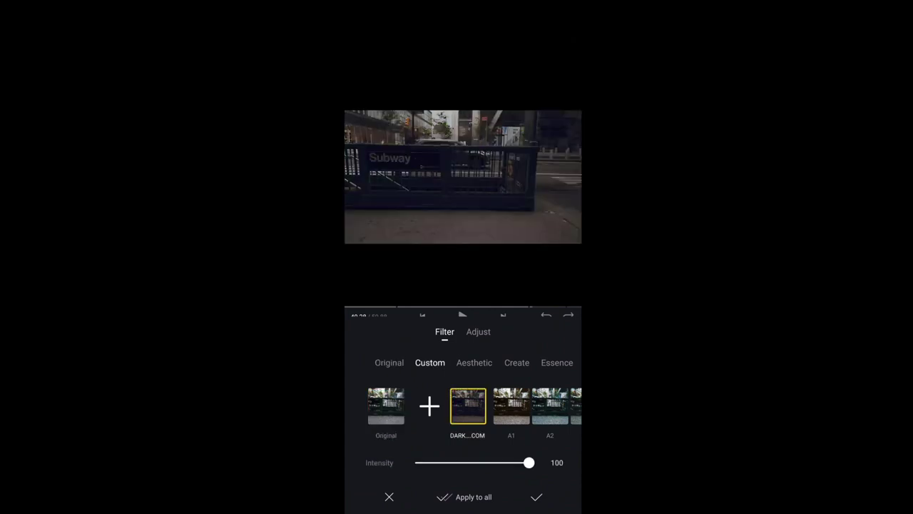
mouse_move(528, 462)
left_mouse_down()
mouse_move(413, 462)
mouse_move(528, 462)
left_mouse_up()
Tune the Subway clip's exposure, contrast, brightness, saturation, vibrance, temperature and highlights, then play it back.
left_click(478, 331)
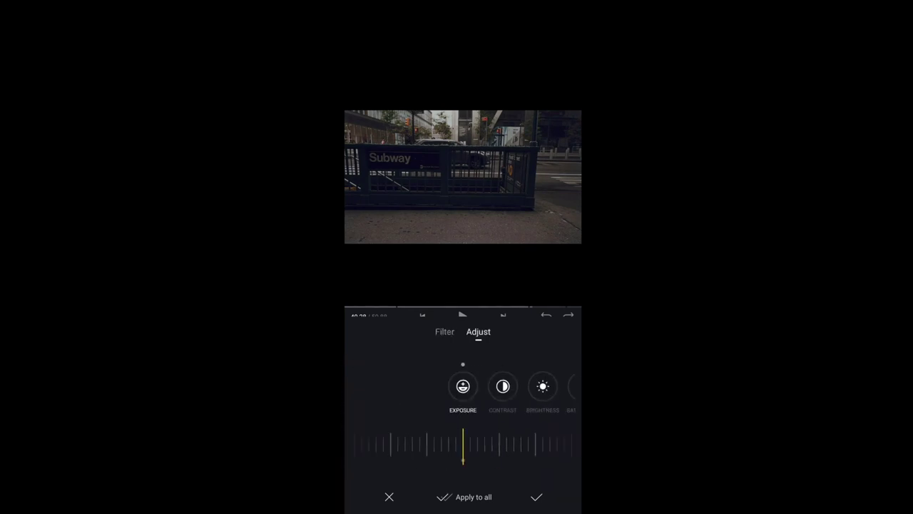
mouse_move(463, 446)
left_mouse_down()
mouse_move(421, 446)
mouse_move(493, 445)
mouse_move(400, 446)
mouse_move(492, 445)
left_mouse_up()
left_click(502, 386)
left_click(503, 386)
left_click(503, 386)
left_click(502, 386)
left_click(503, 386)
left_click(543, 386)
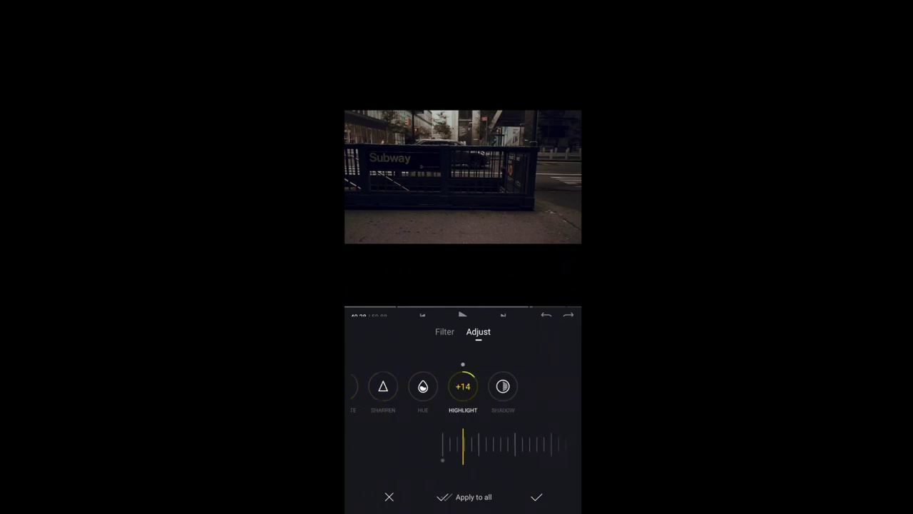
left_click(537, 496)
left_click(462, 316)
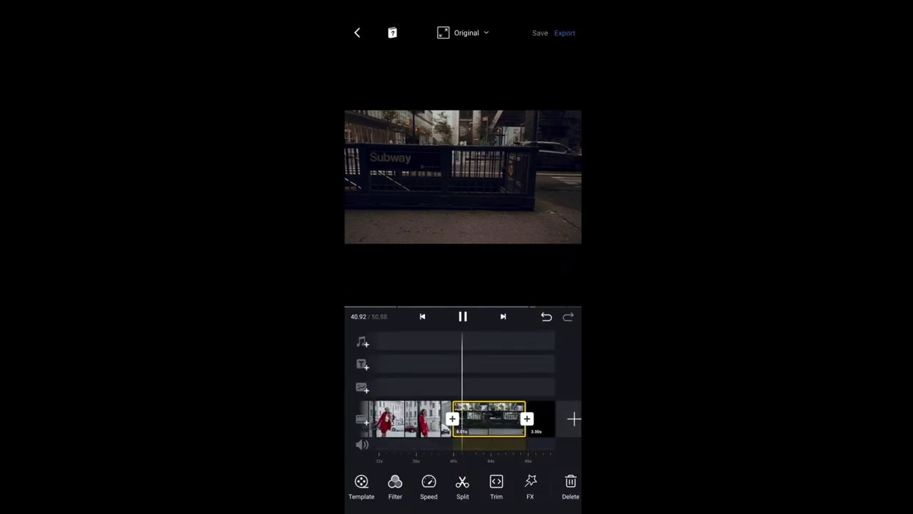